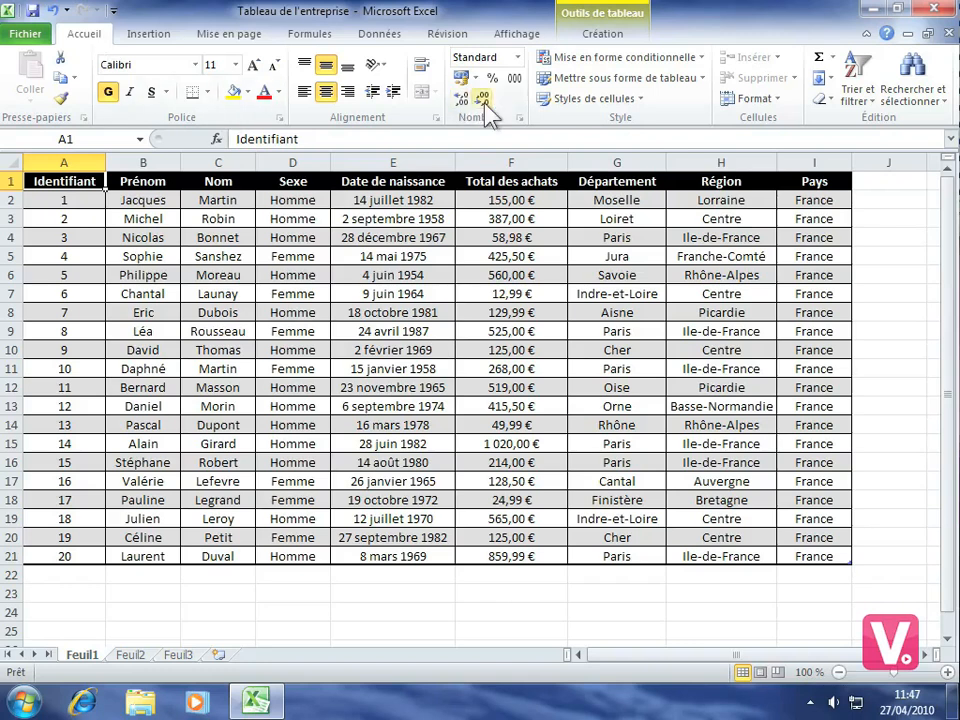
- Search the sheet for the first name held in cell B8, running the search twice
click(916, 96)
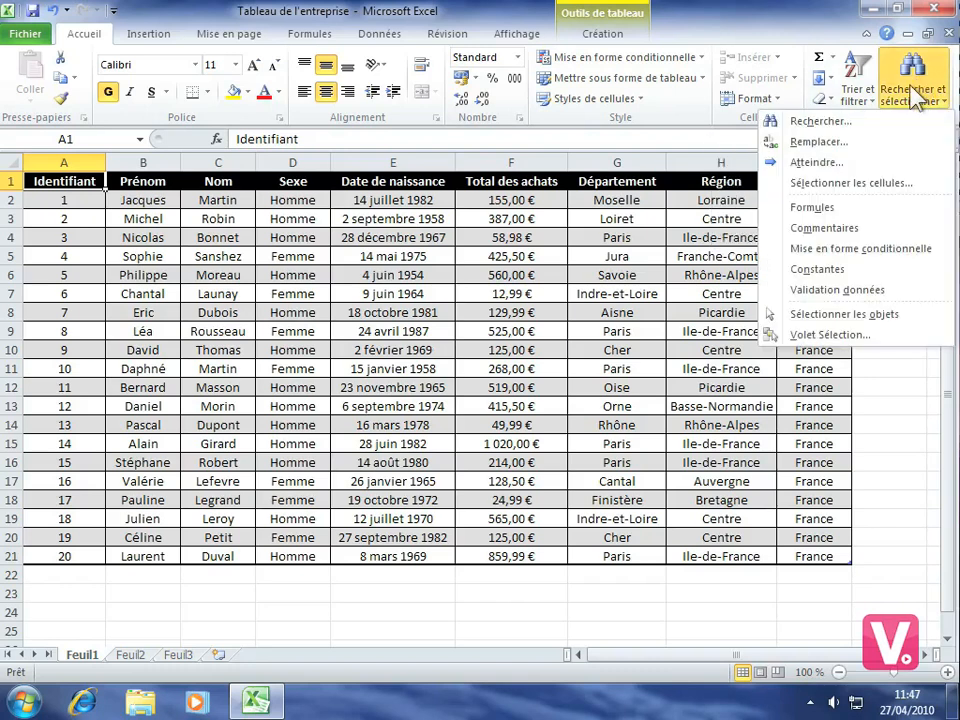
click(847, 123)
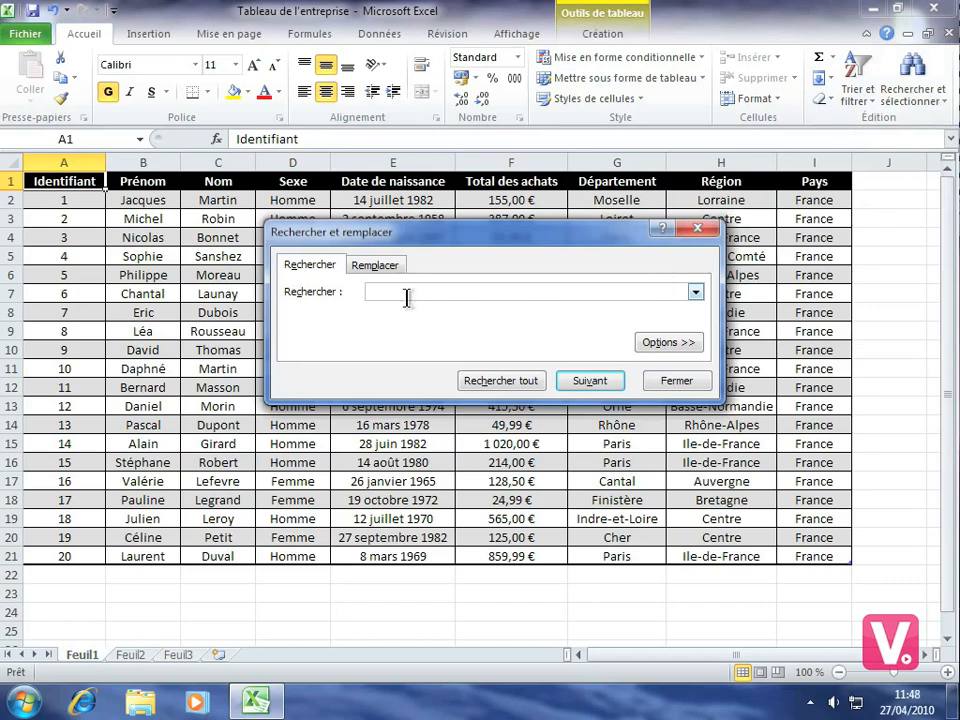
text(Eric)
click(598, 381)
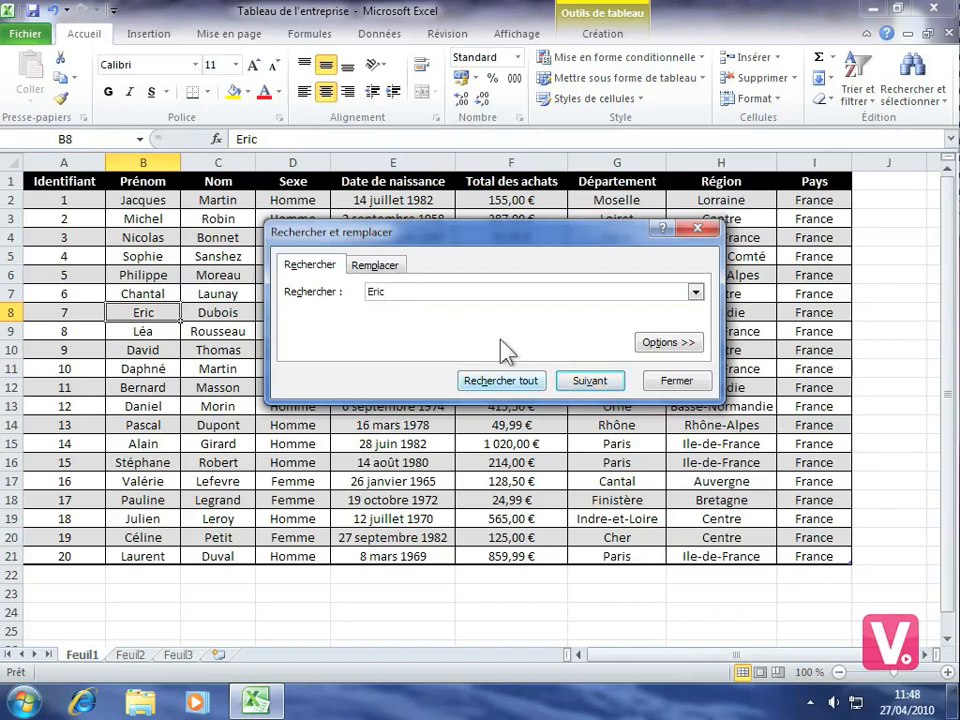
click(580, 382)
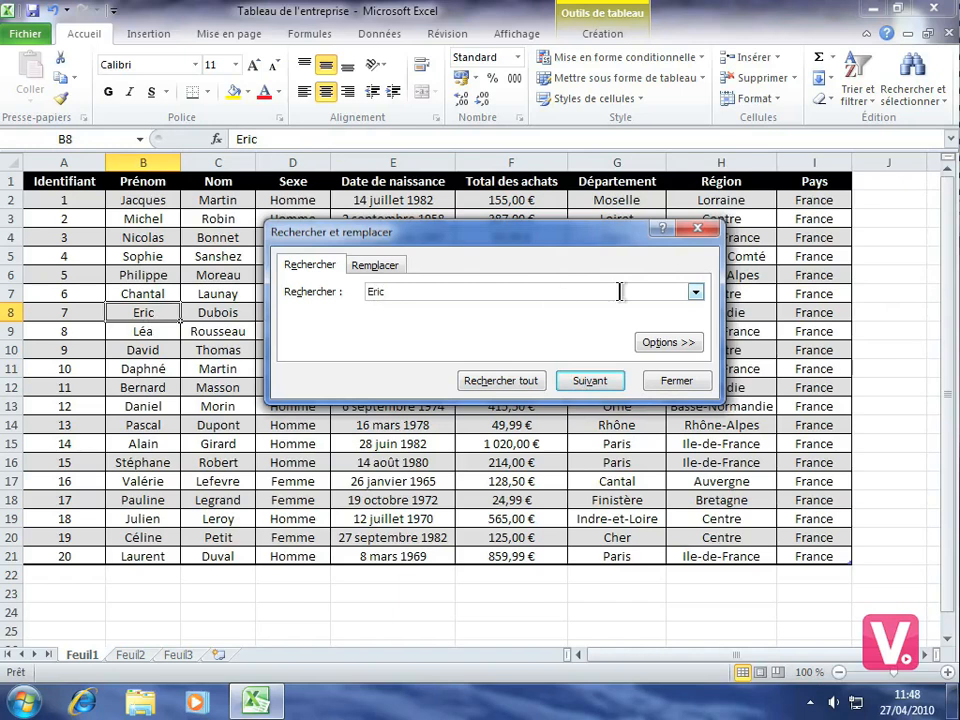
- Expand the search options and set Dans to Feuille, Sens to Par colonne and Regarder dans to Valeurs, with Respecter la casse enabled
click(683, 346)
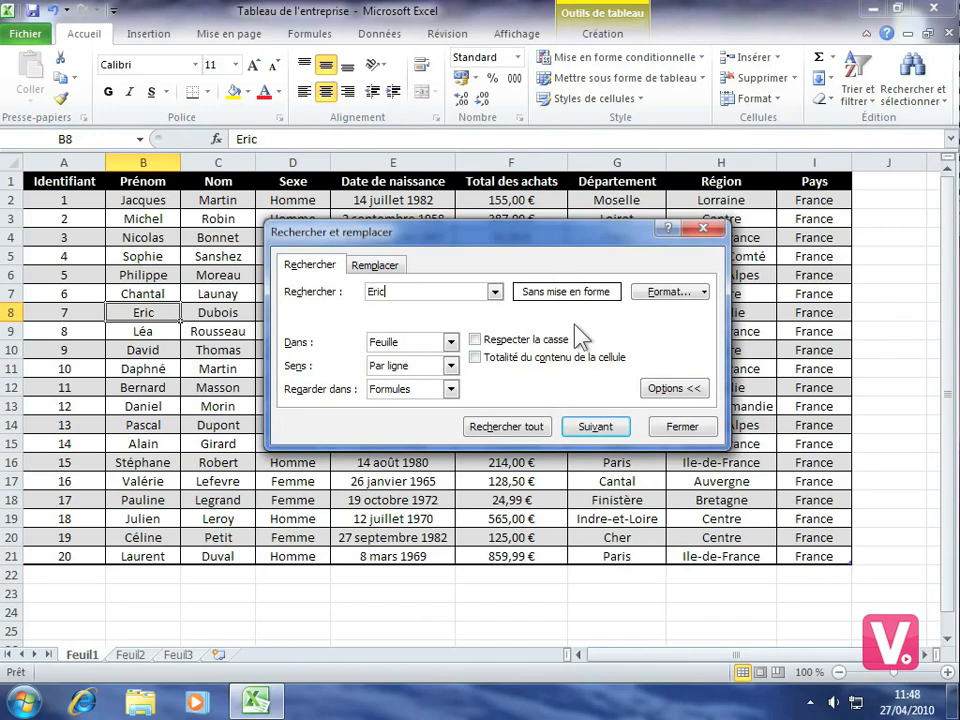
click(451, 342)
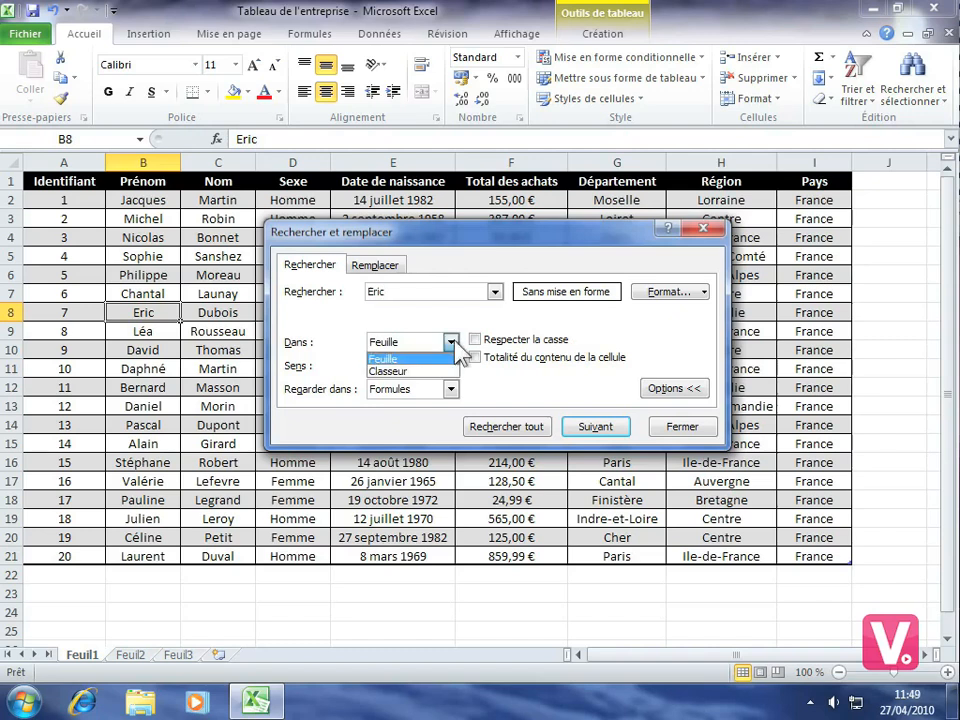
click(390, 359)
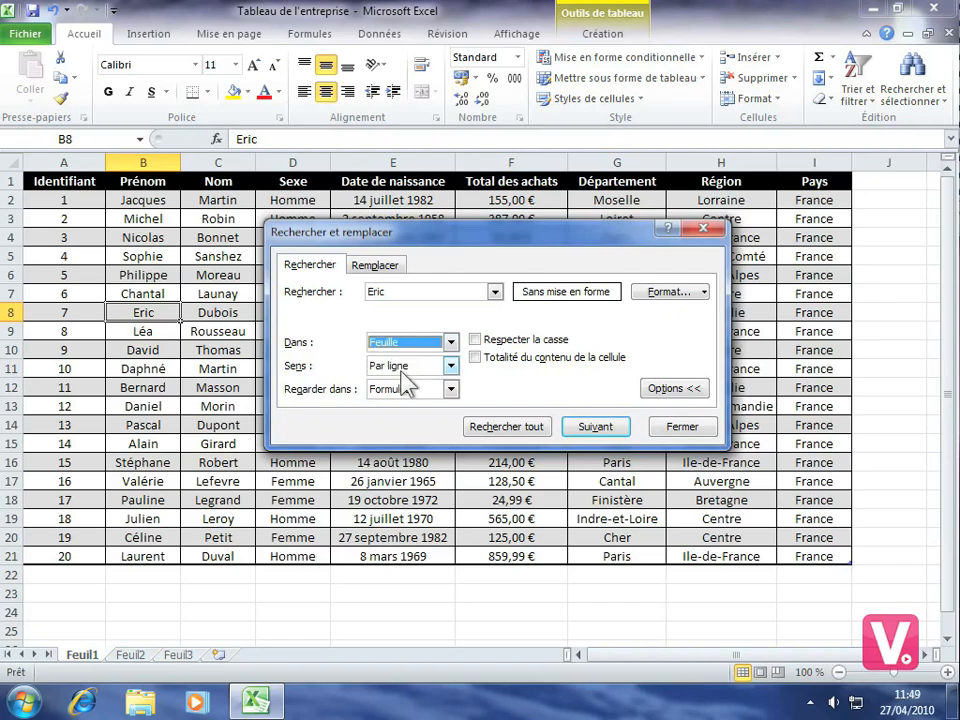
click(451, 366)
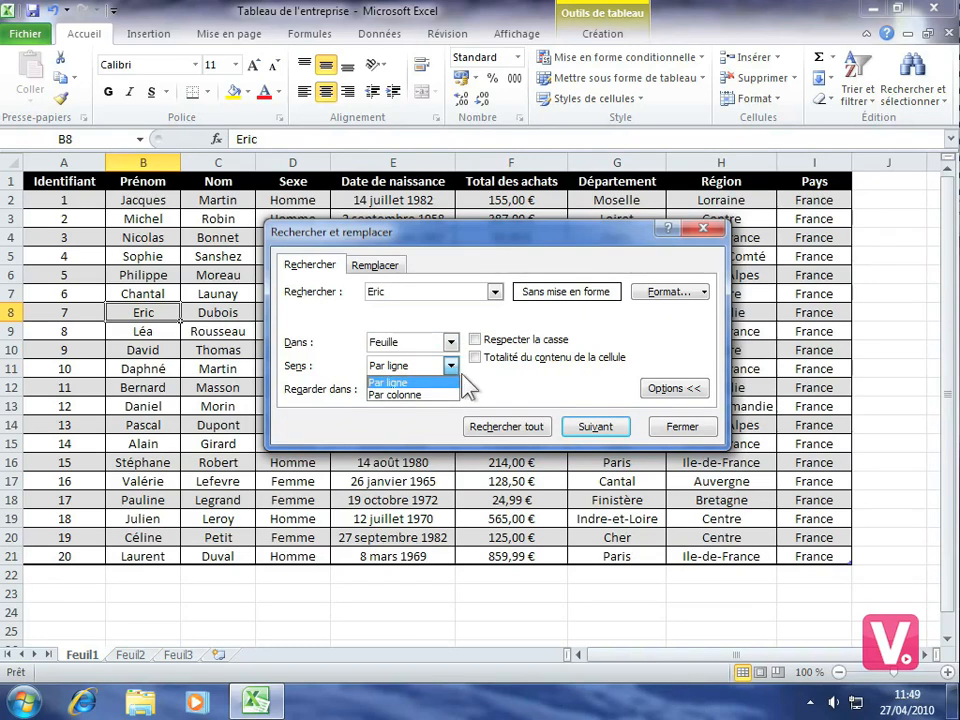
click(431, 395)
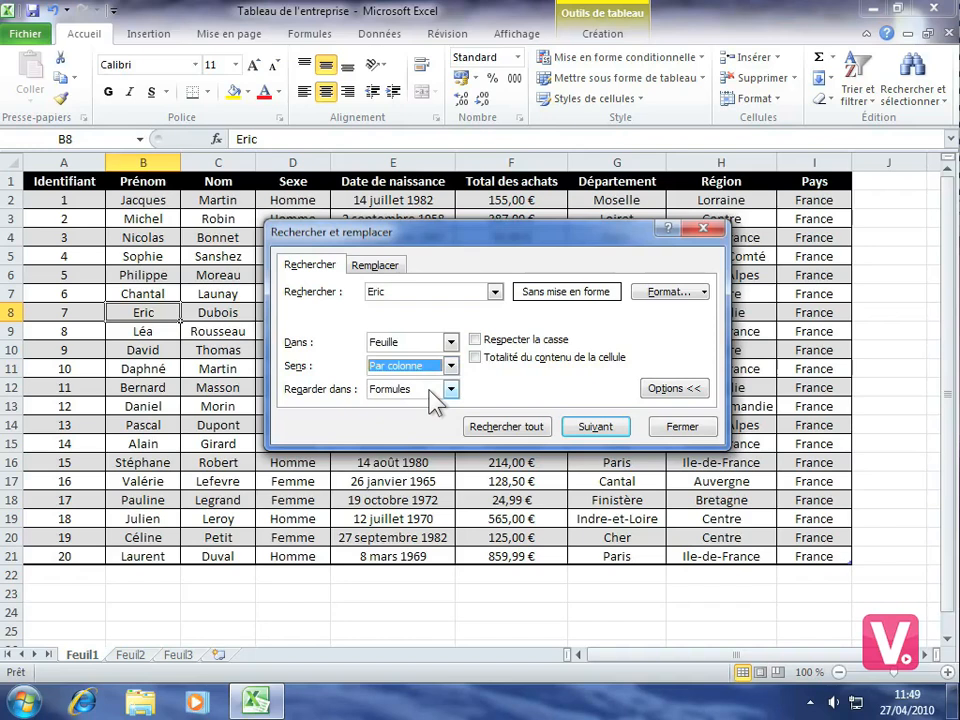
click(451, 390)
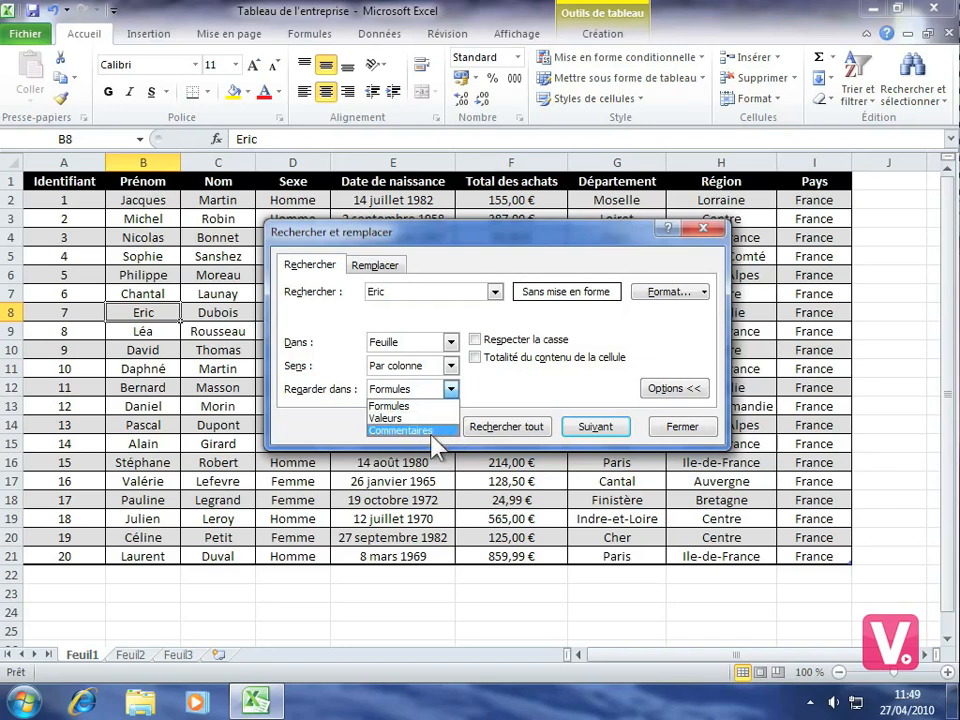
click(386, 417)
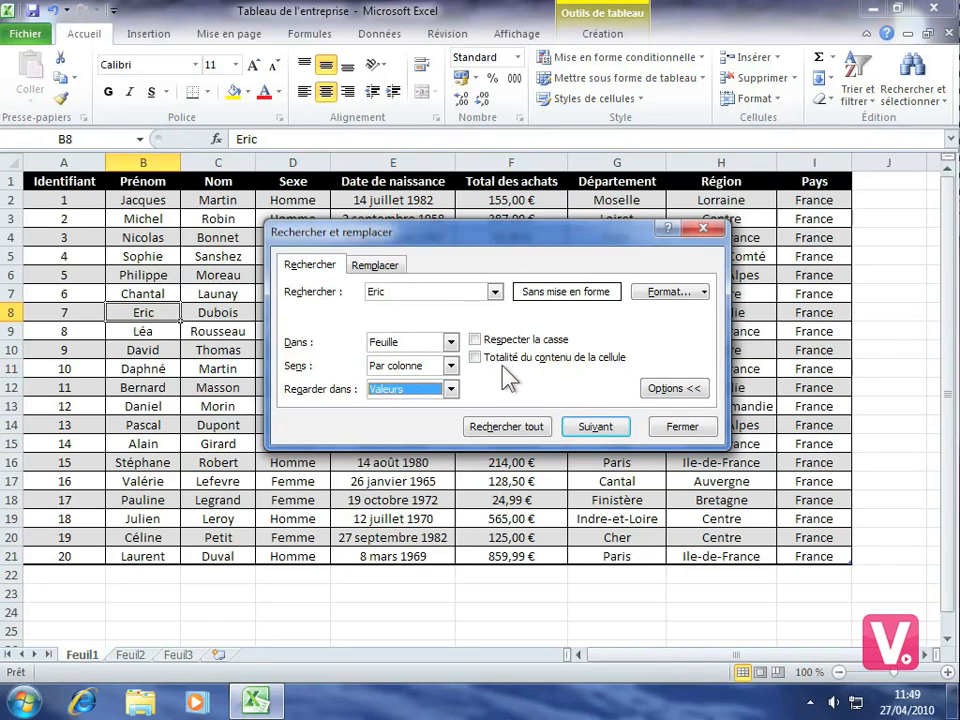
click(478, 341)
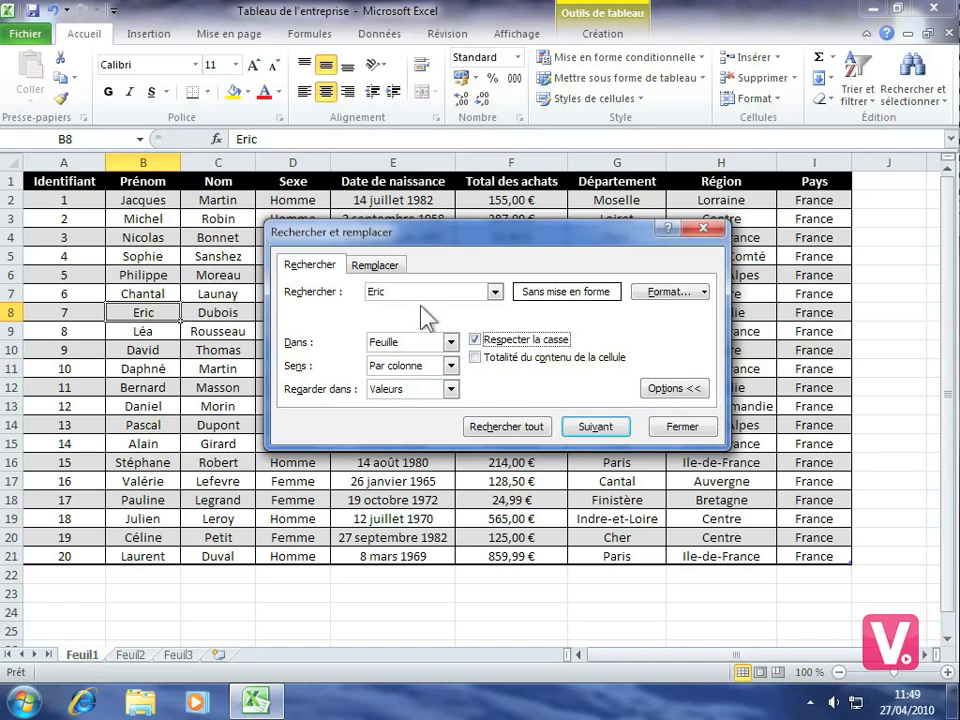
- Search for the first name held in cell B15, written with its capital initial
drag(390, 291, 362, 291)
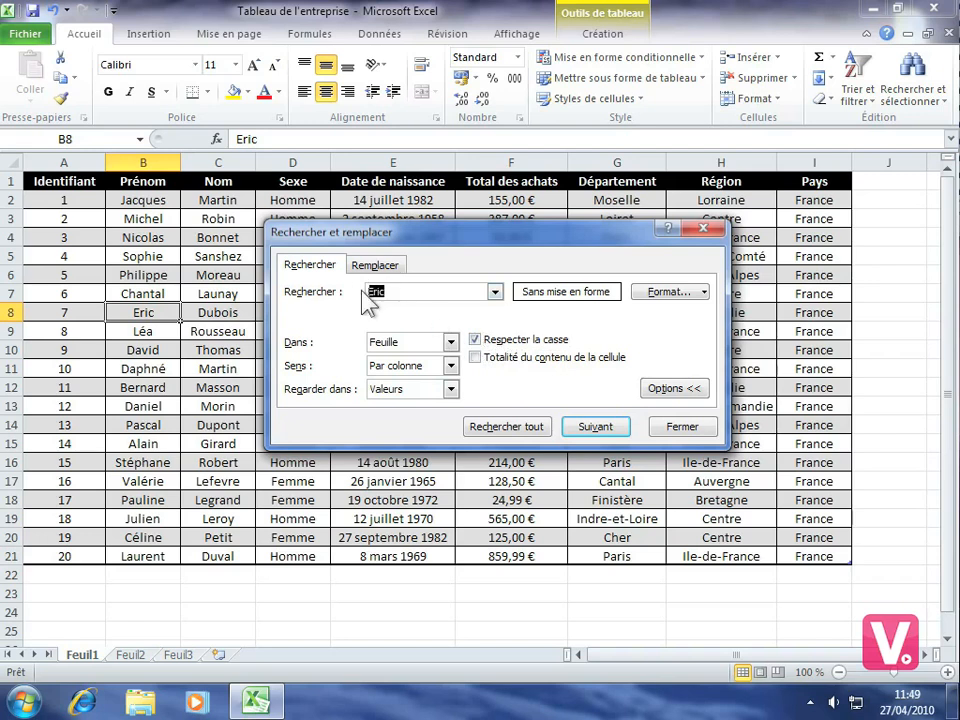
text(Alain)
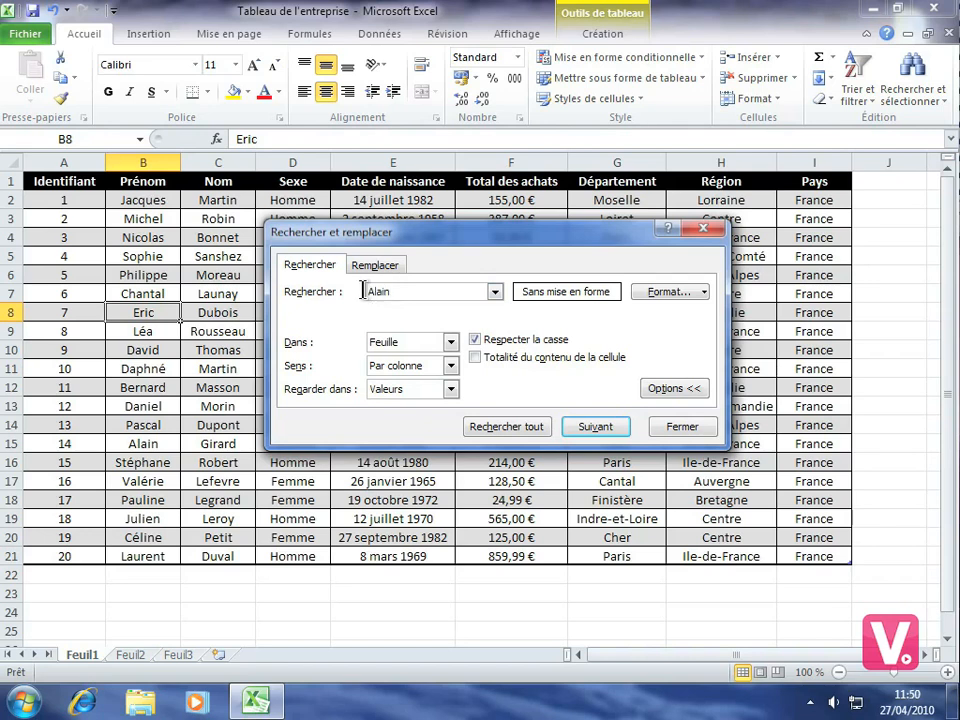
click(595, 428)
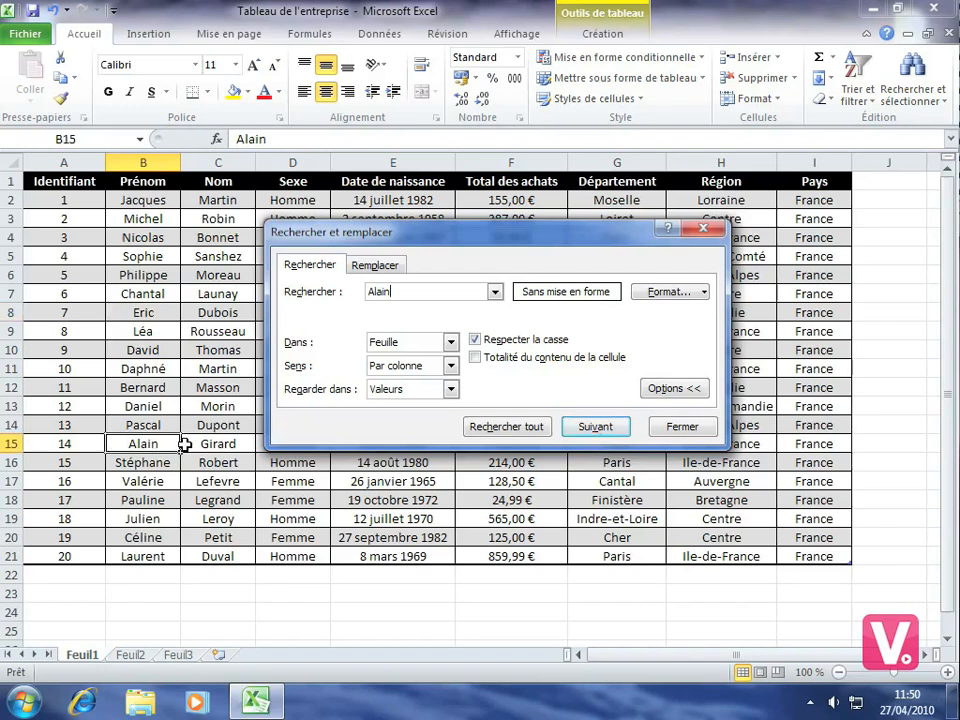
- Repeat the case-sensitive search with the first name's initial in lowercase and dismiss the resulting message
click(372, 292)
key(BackSpace)
text(a)
click(594, 427)
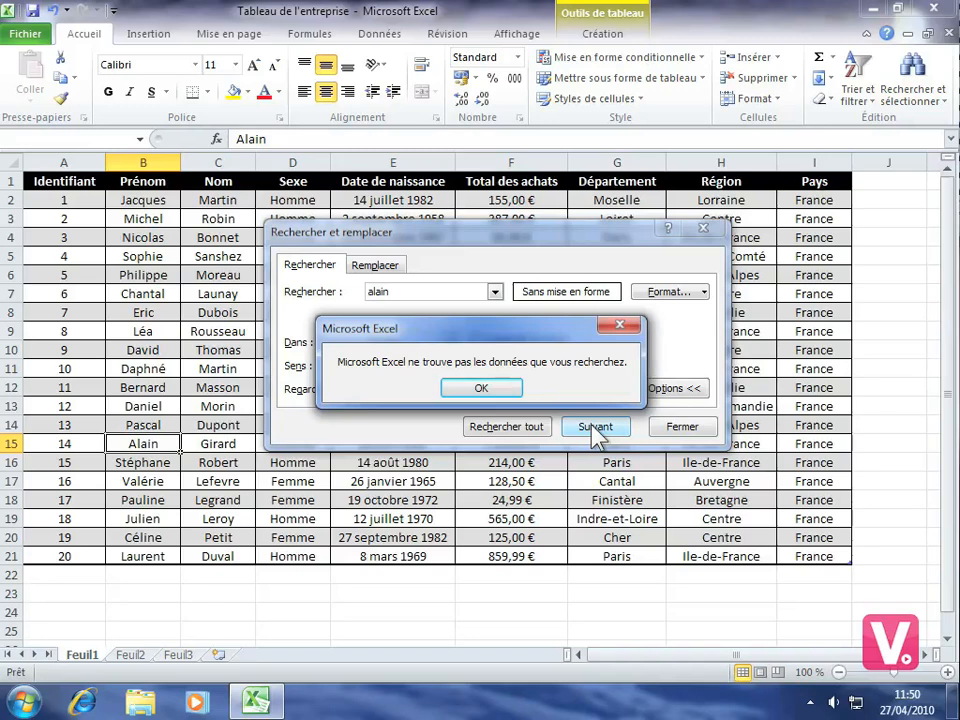
click(484, 389)
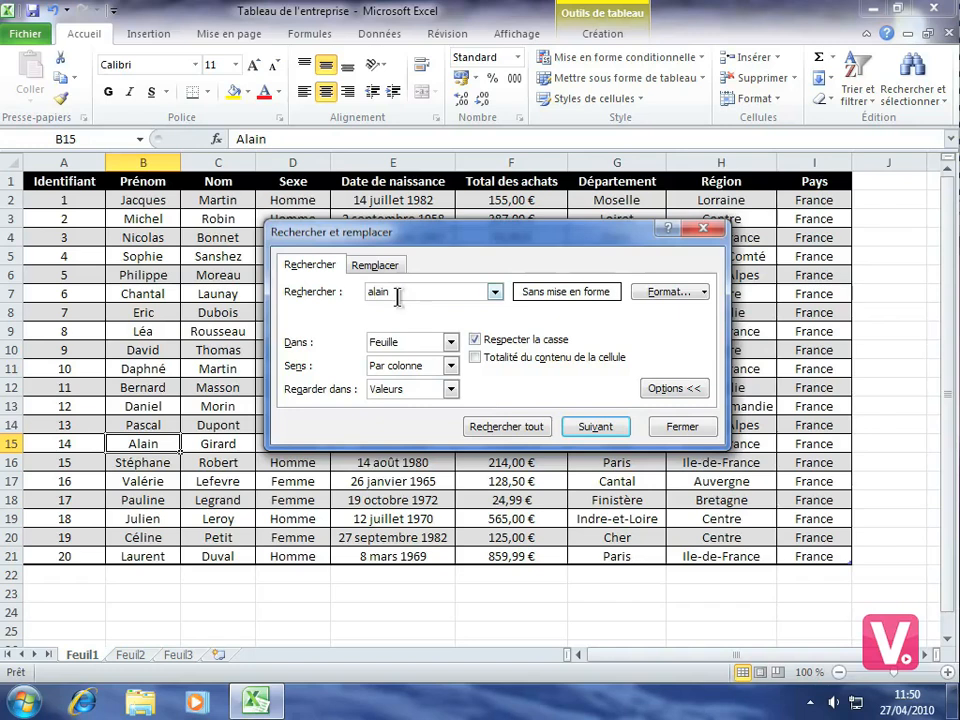
- Set up a replacement of the lowercase first name from B15 with the capitalised first name from B12, with Respecter la casse disabled
click(376, 267)
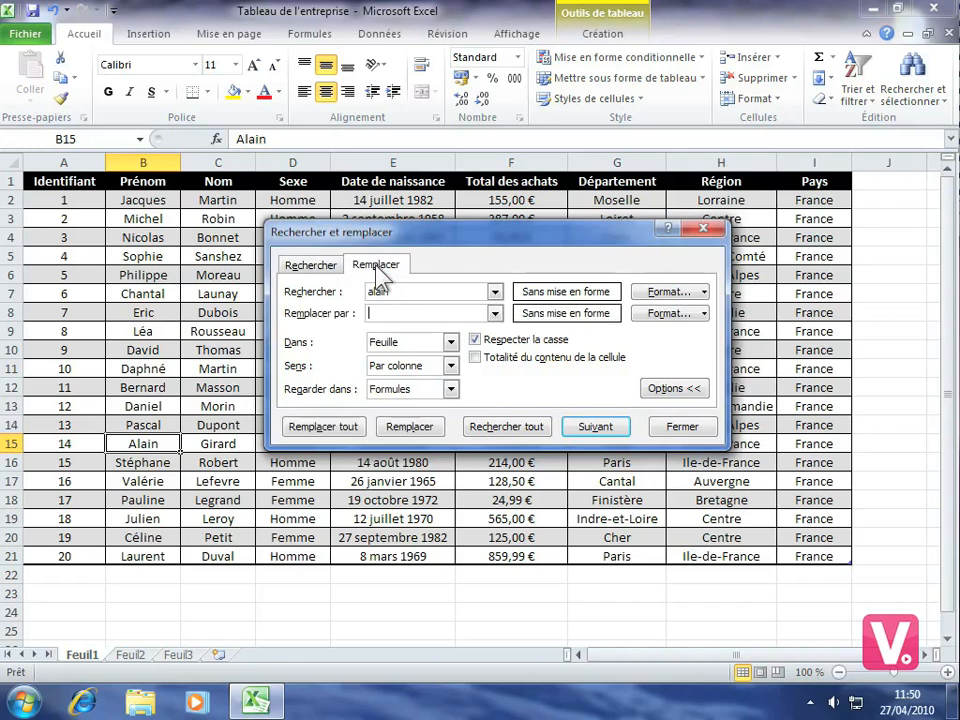
double_click(397, 290)
key(BackSpace)
text(alain)
click(476, 340)
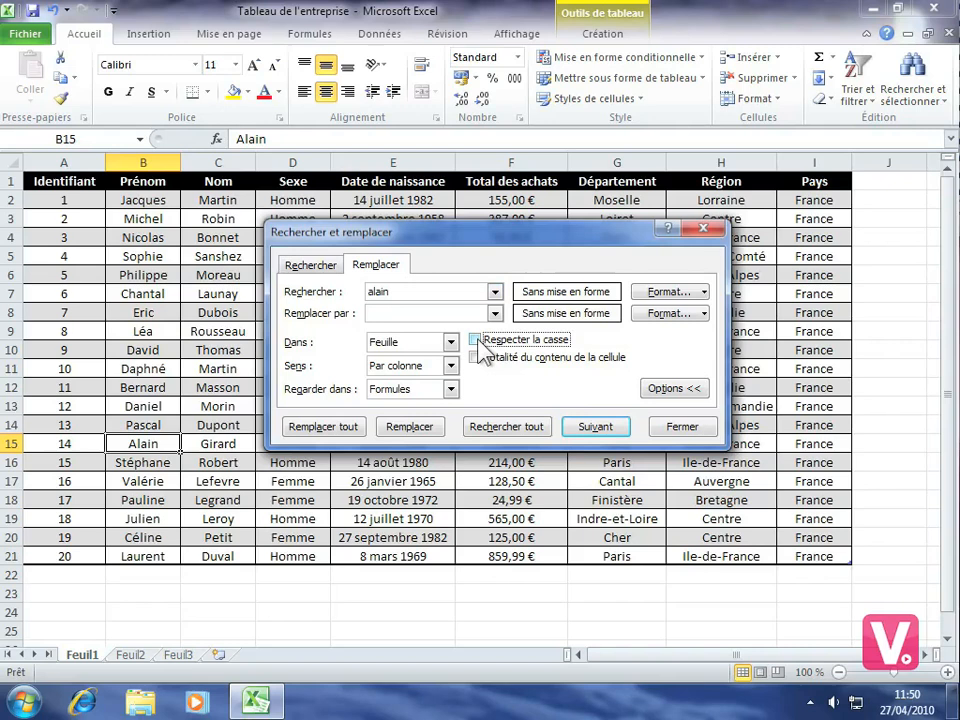
click(394, 313)
text(Bernardr)
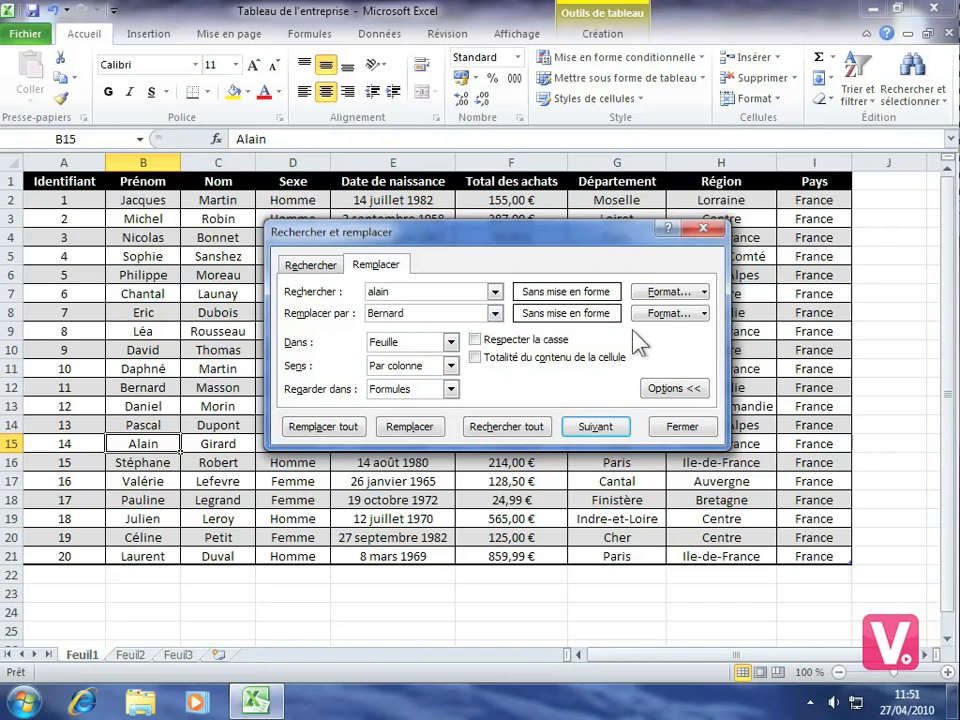
- Set the replacement text's format to the Gras font style
click(694, 316)
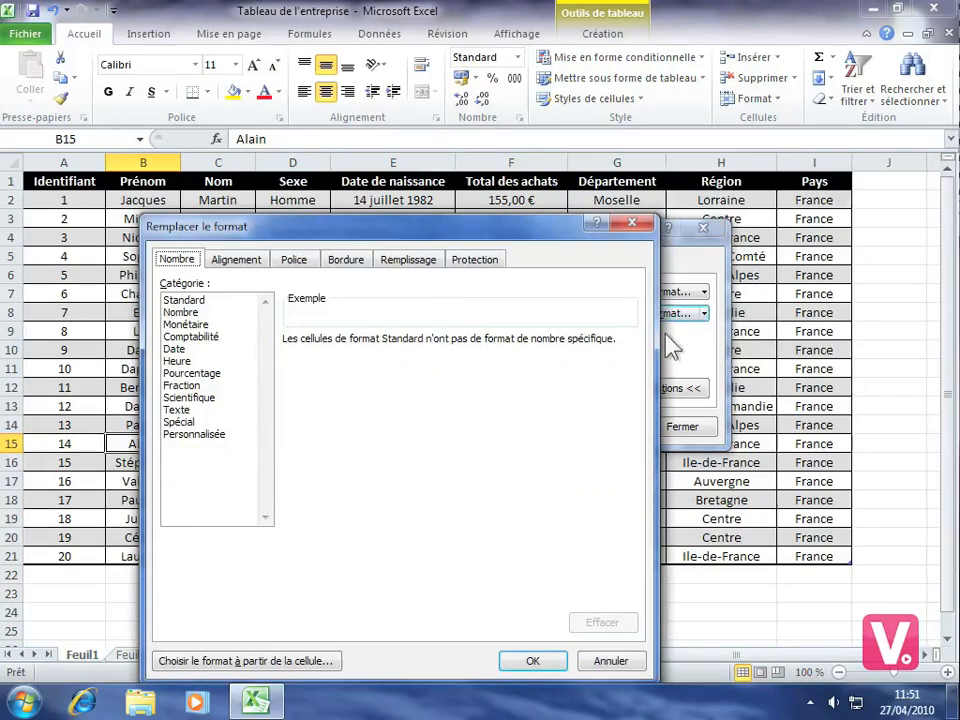
click(294, 259)
click(421, 344)
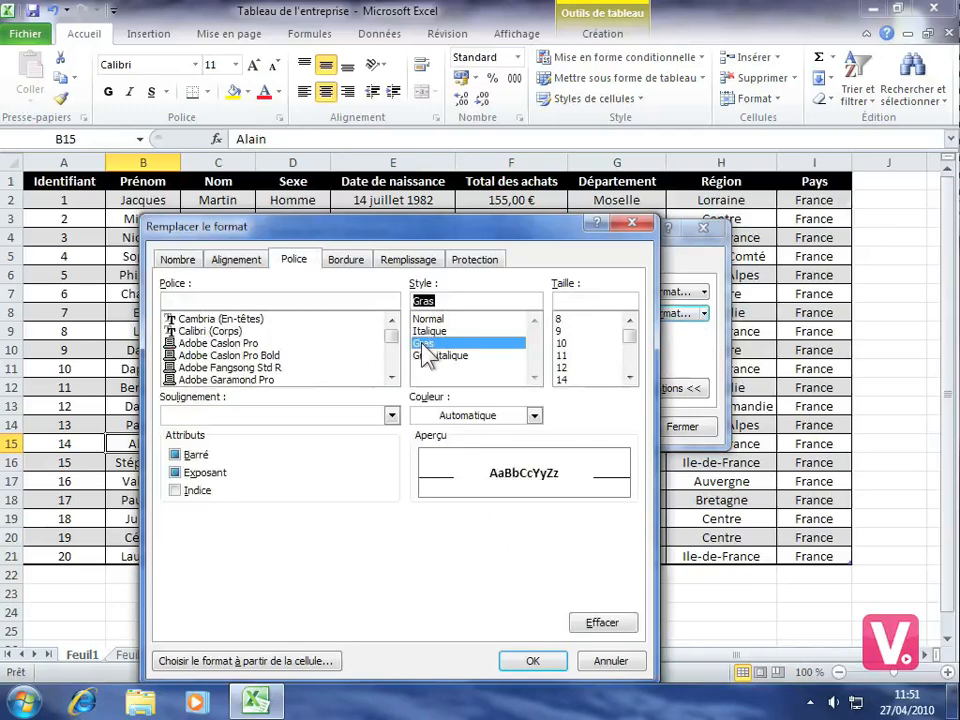
click(538, 663)
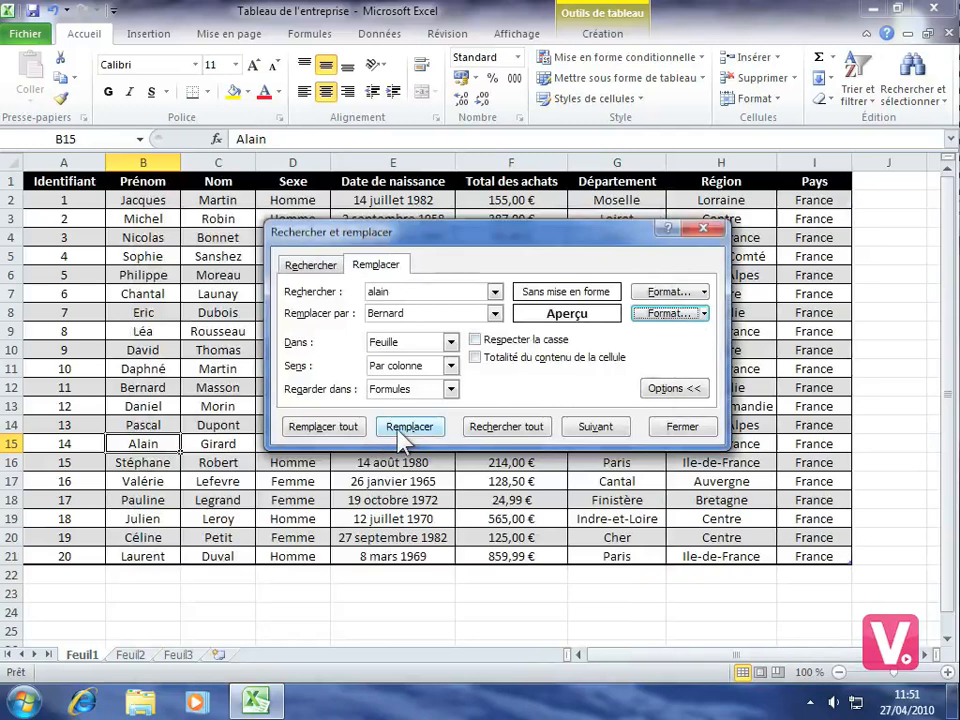
- Find the matching first name, replace it in cell B15 and close the Rechercher et remplacer dialog
click(593, 430)
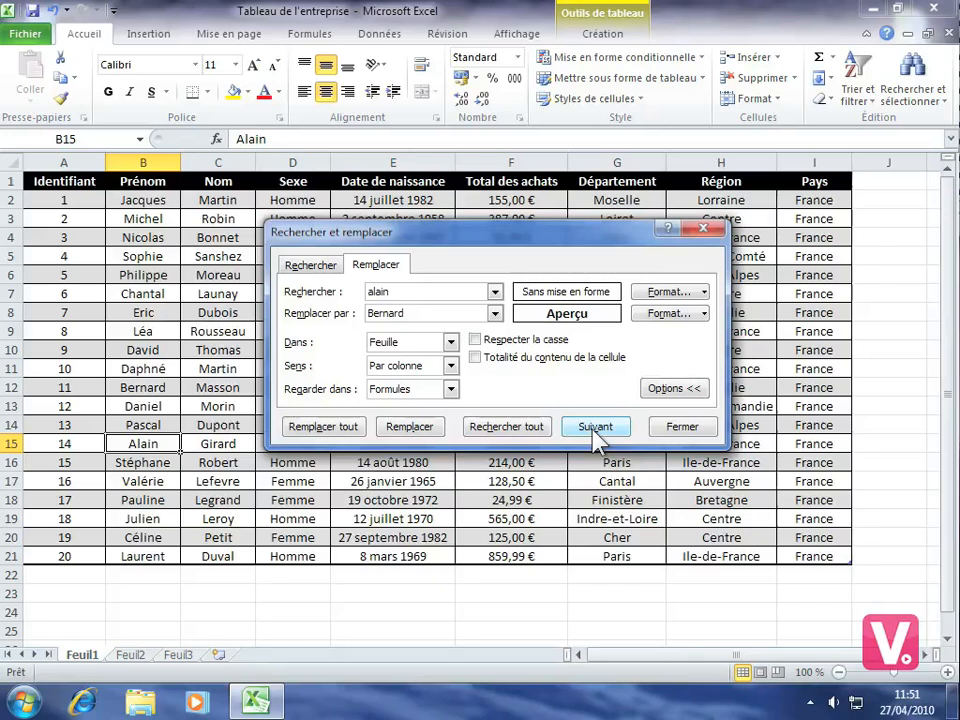
click(409, 427)
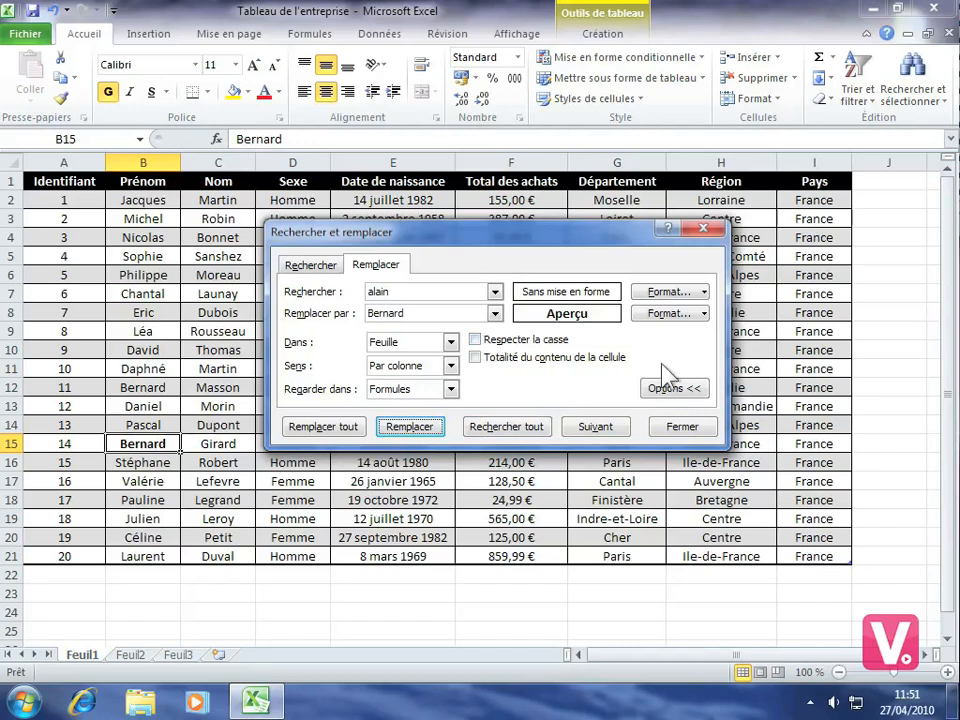
click(690, 426)
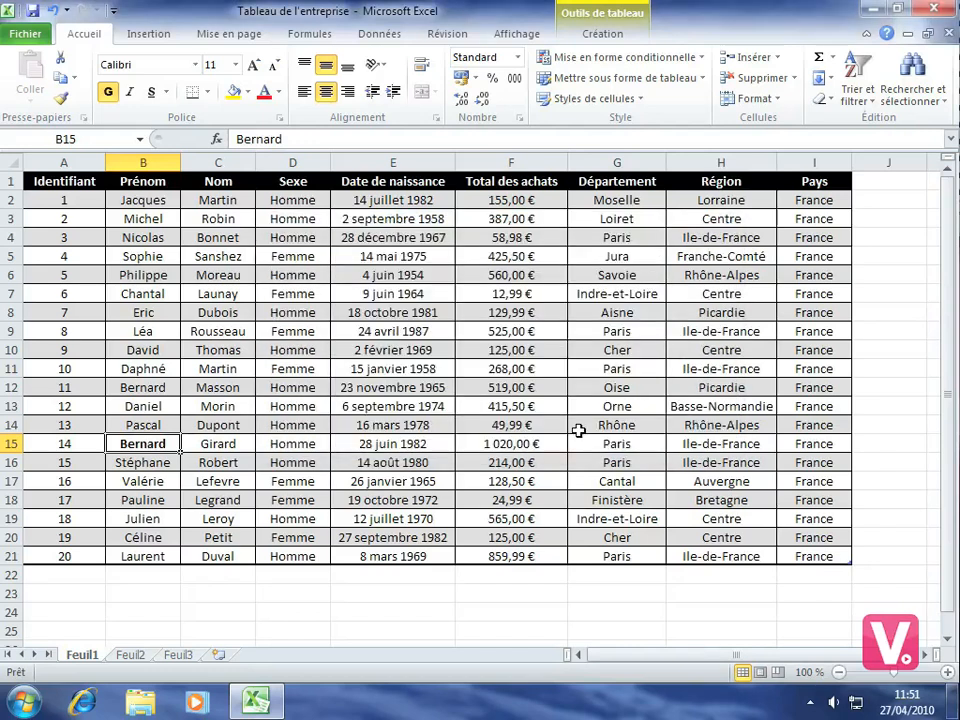